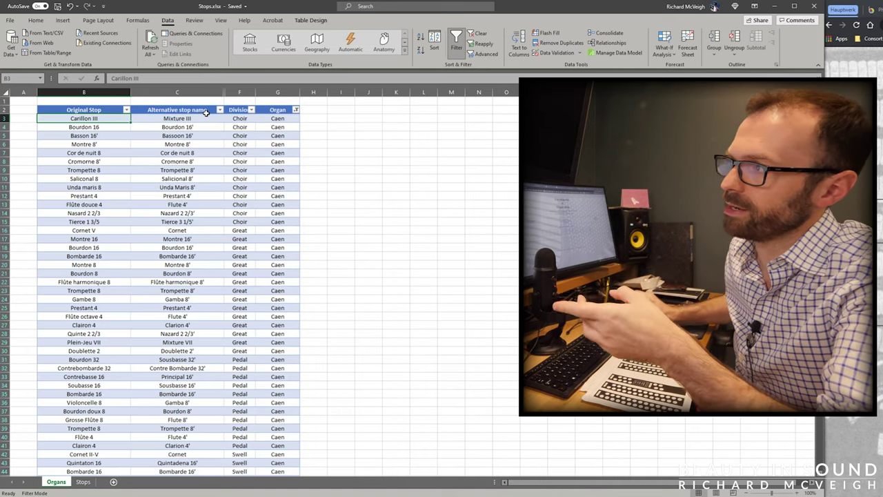
# Review the first alternative stop name's drop-down list and the data validation rule with its source range on the Stops sheet
pyautogui.click(202, 119)
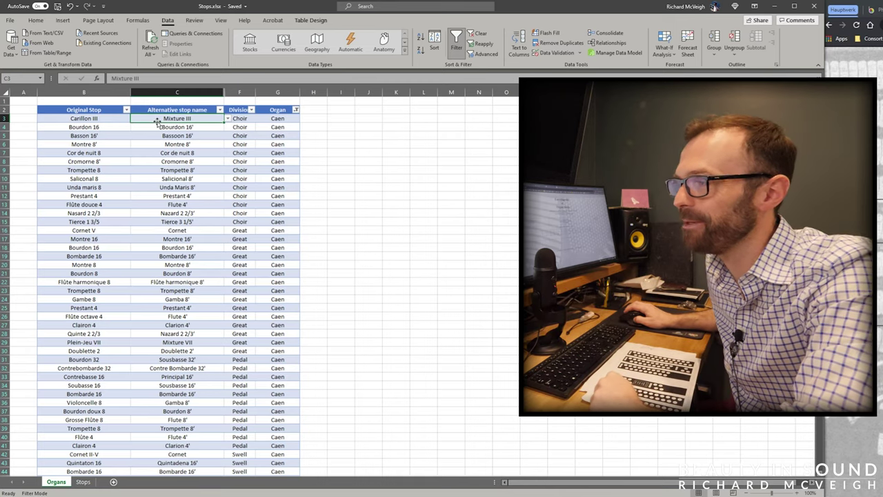
pyautogui.click(226, 119)
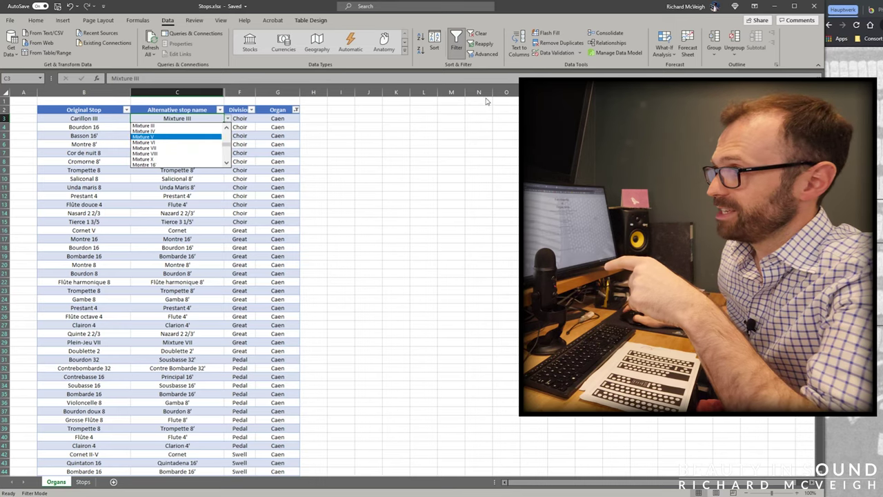
pyautogui.click(571, 55)
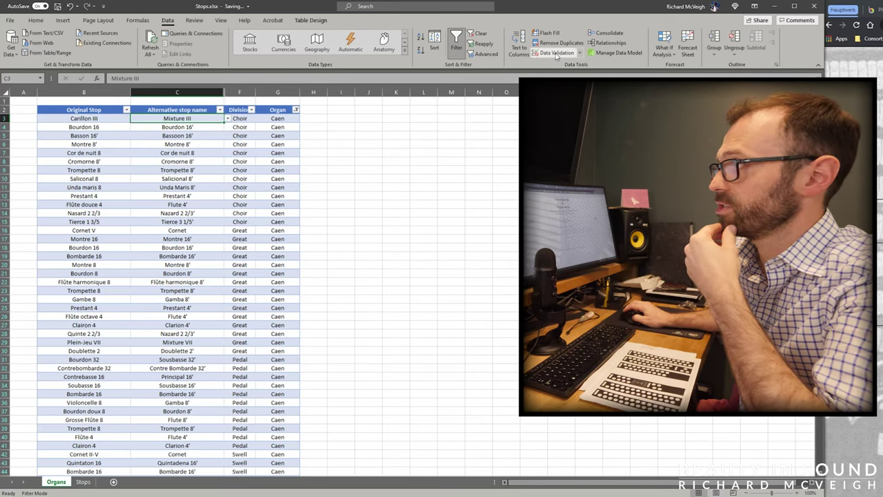
pyautogui.click(556, 53)
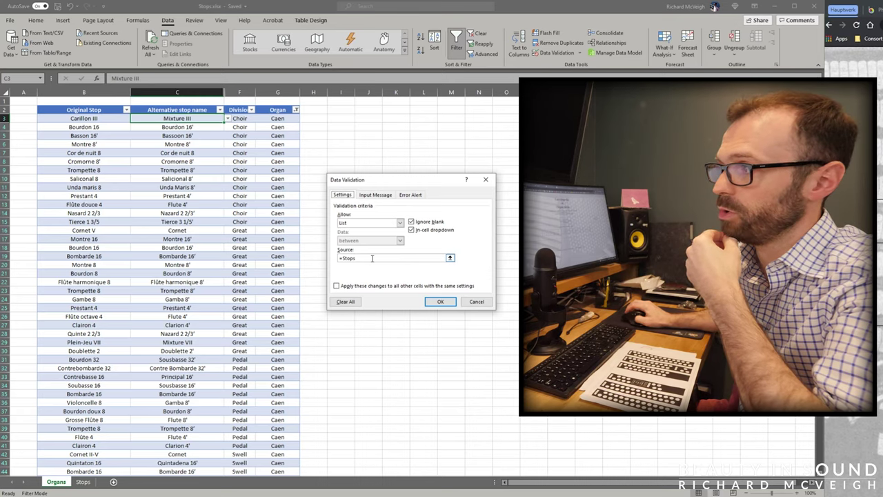
pyautogui.hotkey('ctrl', 'pagedown')
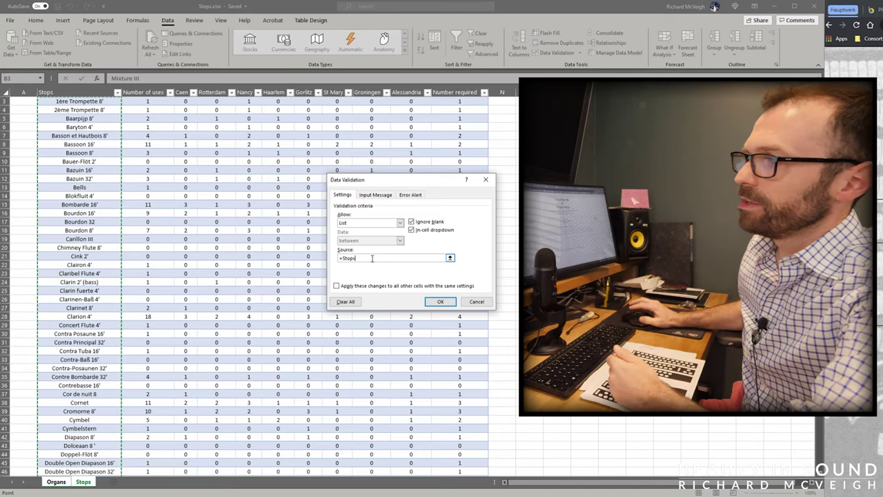
pyautogui.click(440, 302)
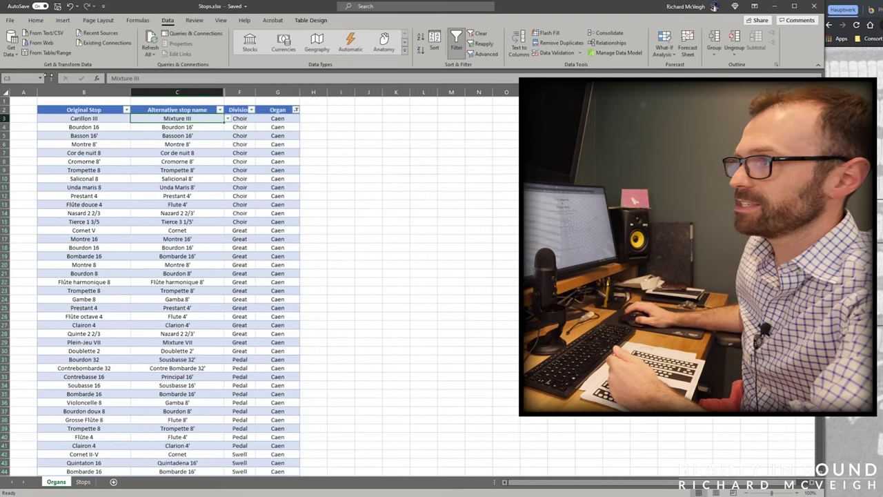
# Browse the drop-down list of permitted alternative names for the Choir's Carillon III stop
pyautogui.click(227, 118)
pyautogui.click(227, 163)
pyautogui.click(228, 164)
pyautogui.click(228, 163)
pyautogui.click(228, 163)
pyautogui.click(227, 160)
pyautogui.click(227, 160)
pyautogui.moveTo(225, 151); pyautogui.dragTo(224, 149)
pyautogui.click(166, 164)
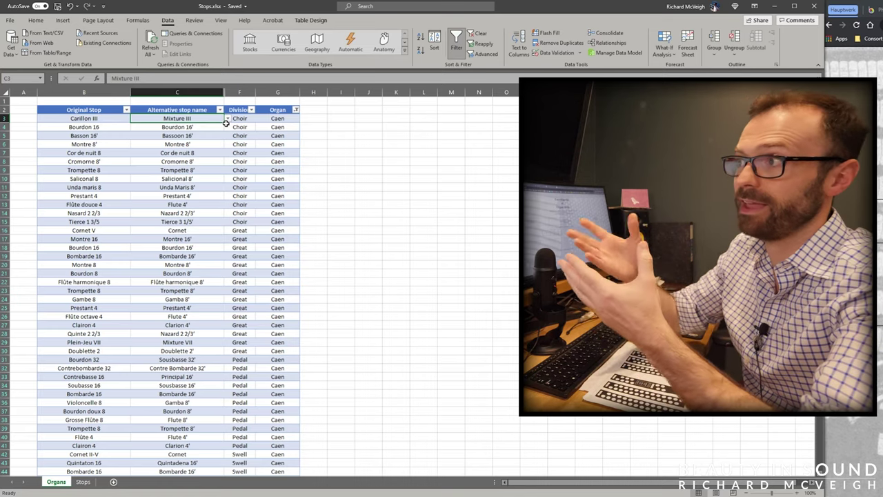
# Compare the original and alternative names of the Choir's Bourdon 16 and the Swell's Quintaton 16 and Flûte traverse 8
pyautogui.click(111, 128)
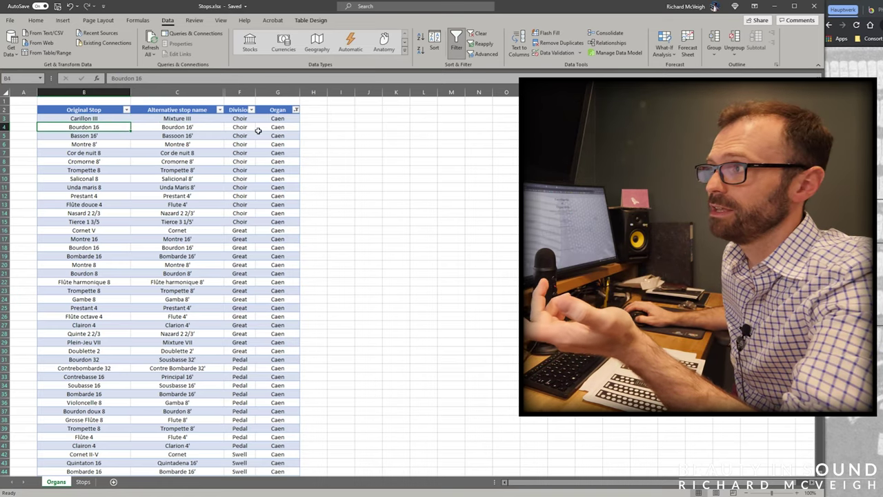
pyautogui.click(192, 128)
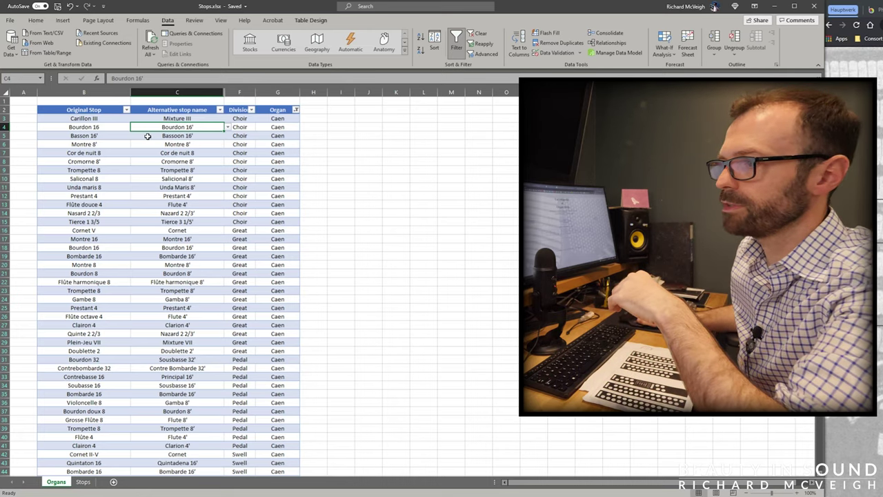
pyautogui.scroll(-2, 166, 431)
pyautogui.moveTo(176, 410); pyautogui.dragTo(84, 411)
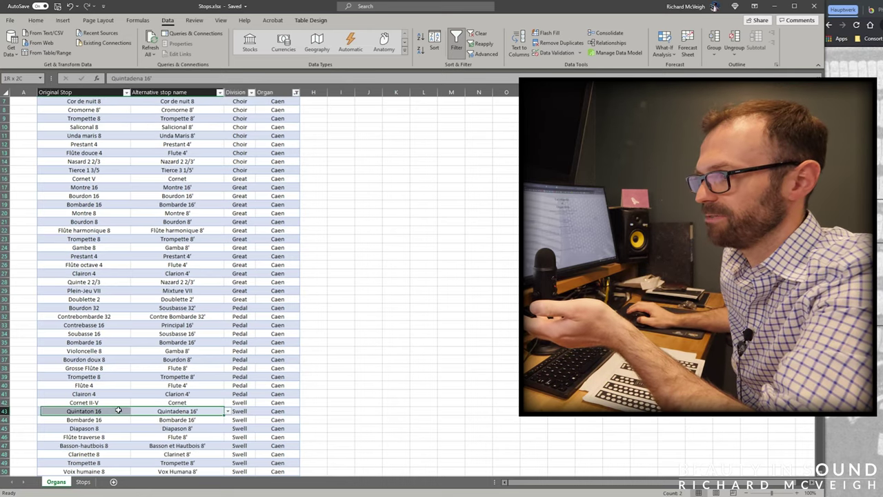
pyautogui.click(89, 438)
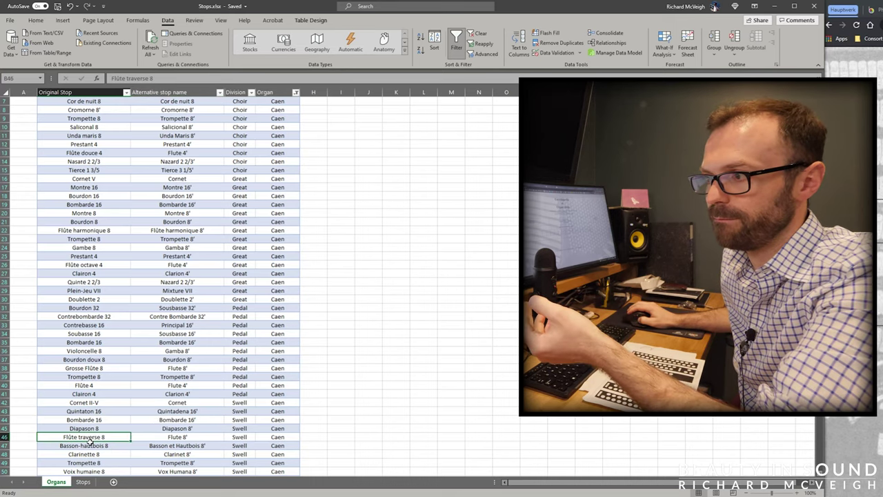
pyautogui.click(144, 438)
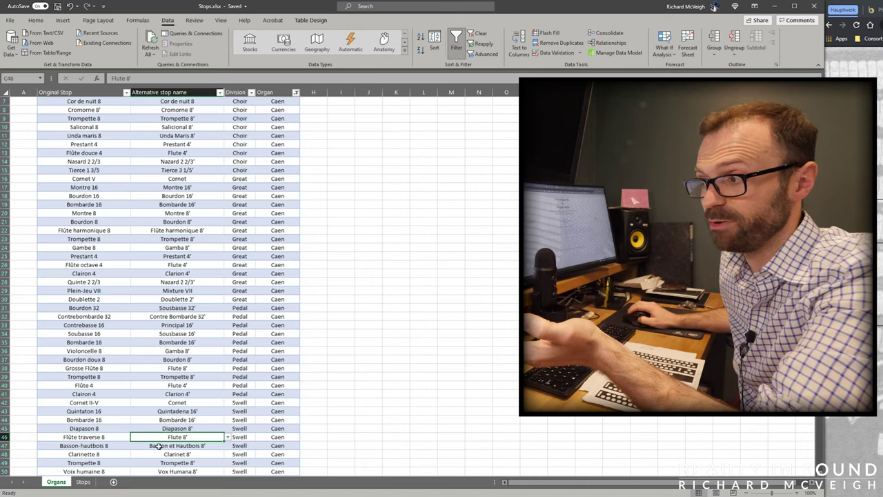
# Compare the original and alternative names of the Swell's Basson-hautbois 8 and Clarinette 8 stops
pyautogui.click(103, 446)
pyautogui.click(133, 455)
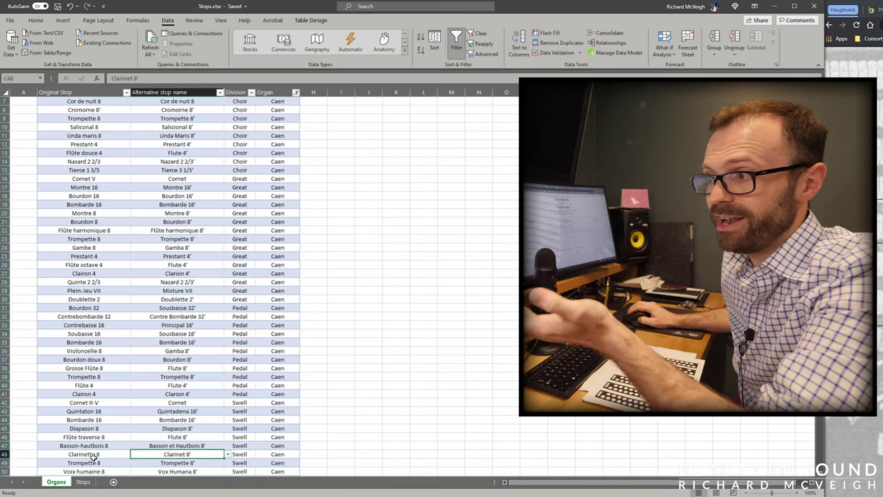
pyautogui.click(98, 456)
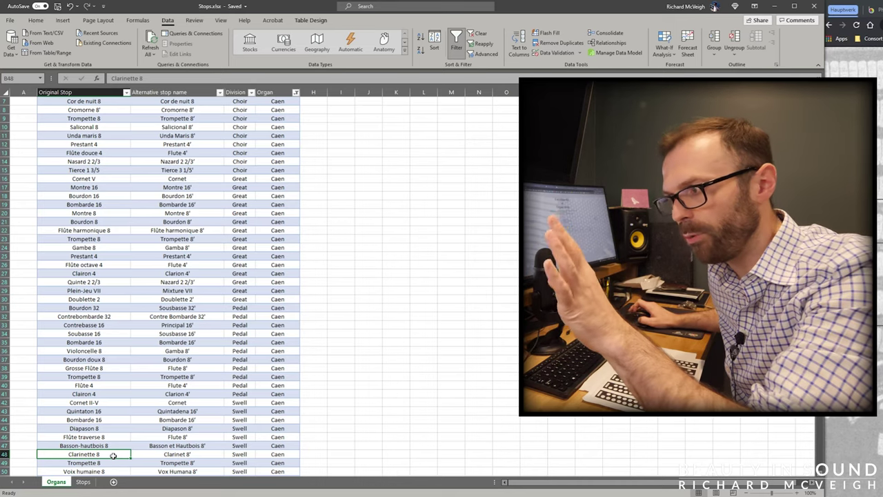
pyautogui.click(168, 446)
pyautogui.click(166, 456)
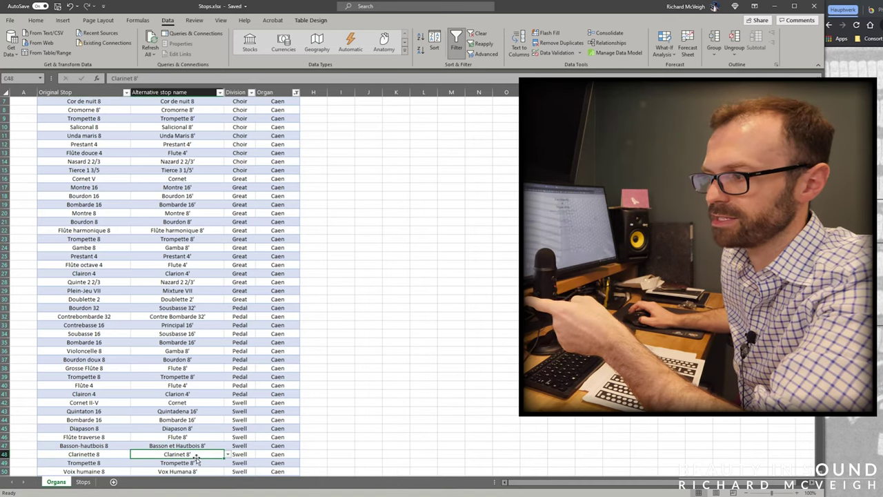
pyautogui.click(105, 454)
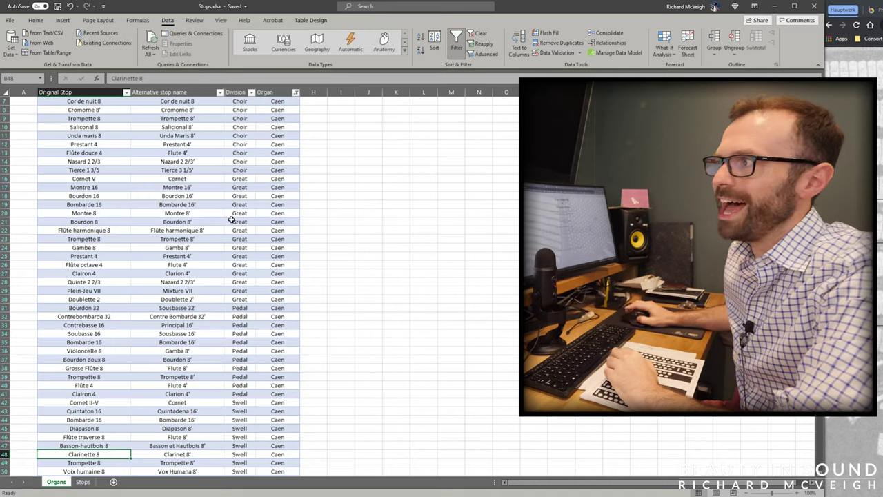
# Switch to the Stops sheet and inspect the Number of uses formula for 1ère Trompette 8'
pyautogui.scroll(3, 231, 220)
pyautogui.click(202, 118)
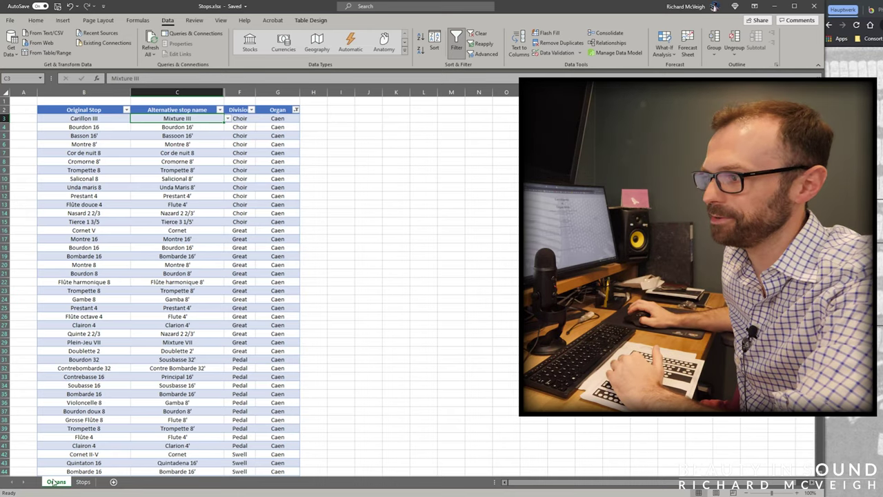
pyautogui.click(83, 482)
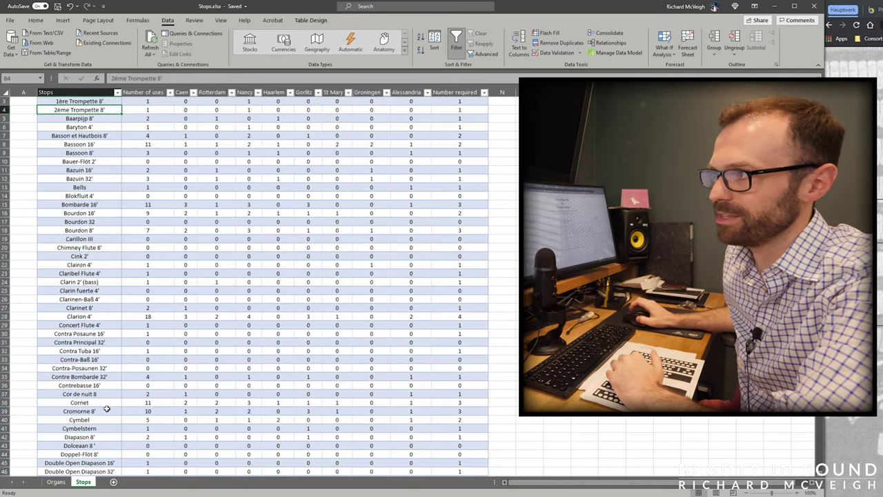
pyautogui.scroll(1, 107, 409)
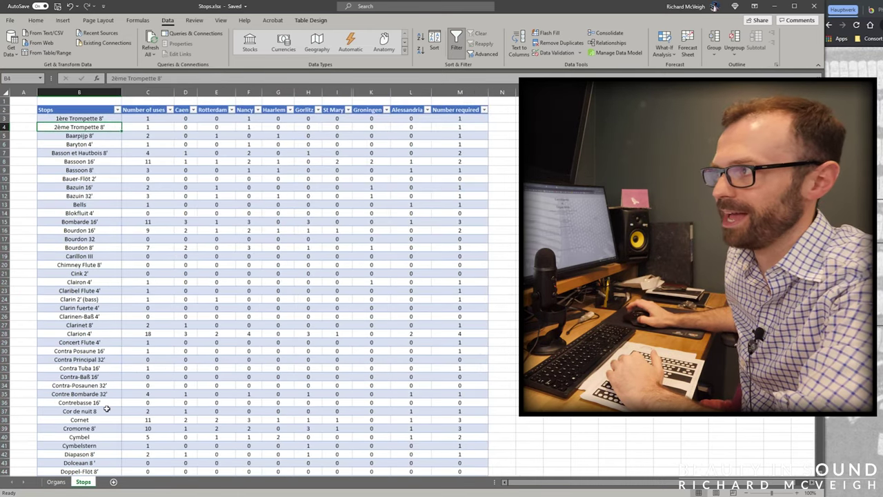
pyautogui.click(145, 119)
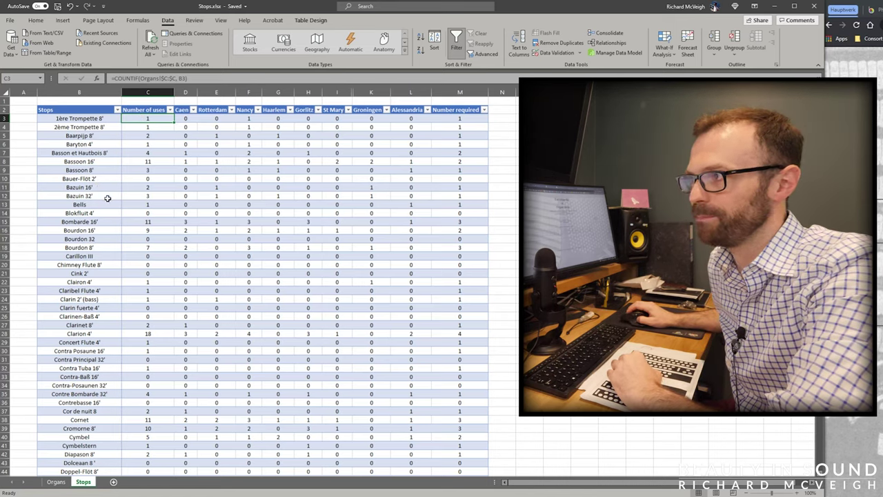
# Check the Bazuin 32' row's total number of uses and its counts for Rotterdam, Haarlem and Groningen
pyautogui.click(111, 199)
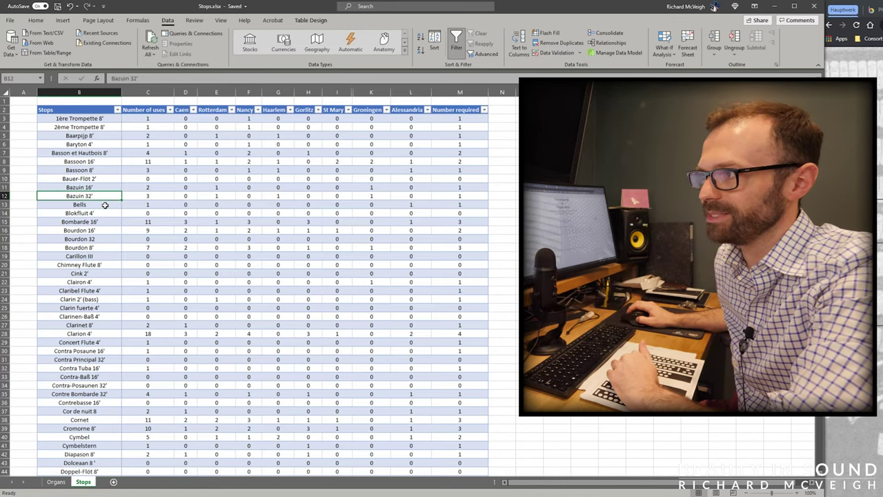
pyautogui.click(141, 196)
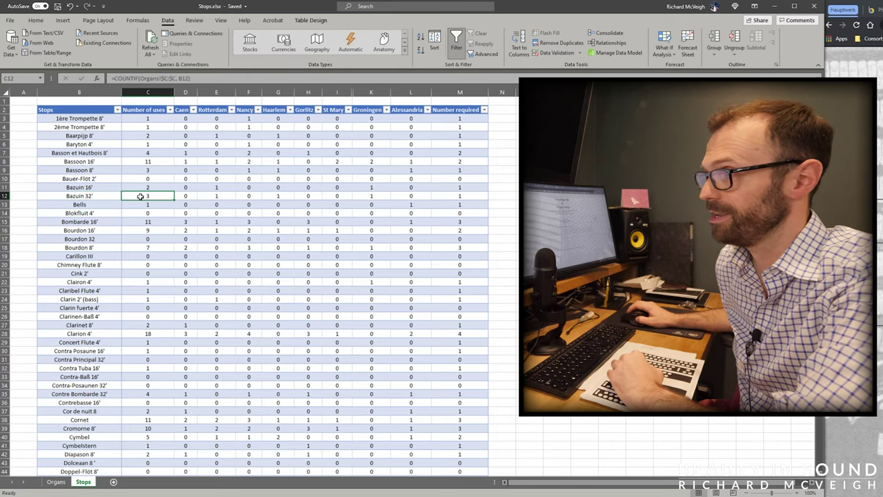
pyautogui.click(217, 195)
pyautogui.click(279, 195)
pyautogui.click(361, 196)
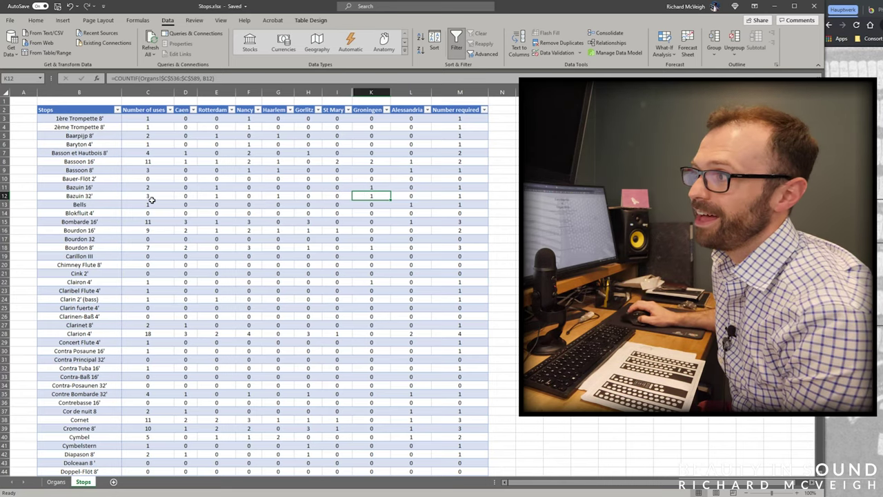
# Examine the COUNTIF formula for Bazuin 32' uses and the Alternative stop name column it references on the Organs sheet
pyautogui.click(152, 199)
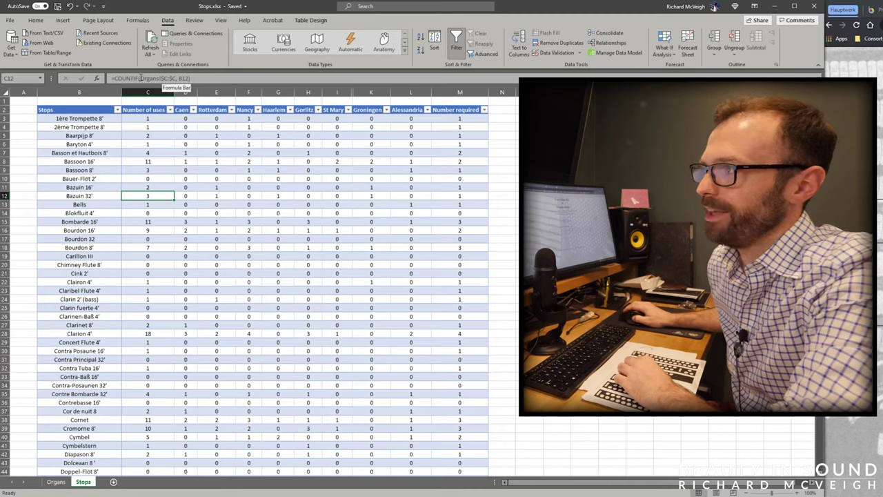
pyautogui.click(141, 78)
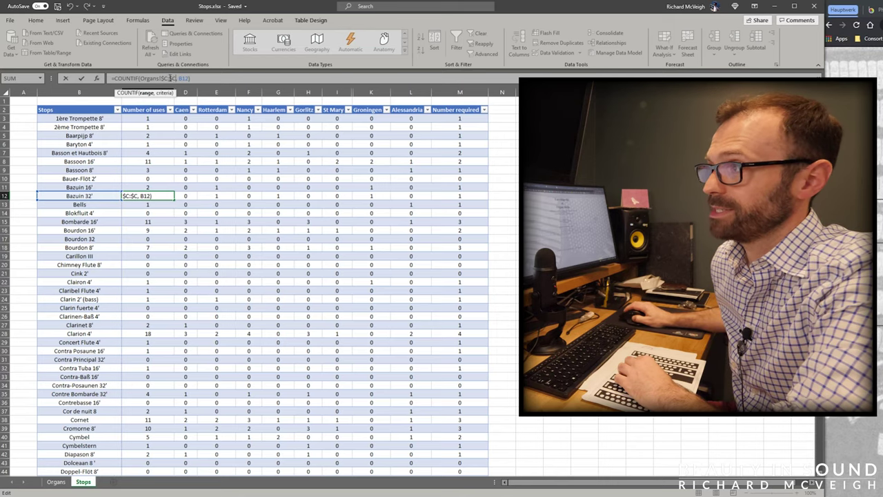
pyautogui.press('Escape')
pyautogui.click(57, 482)
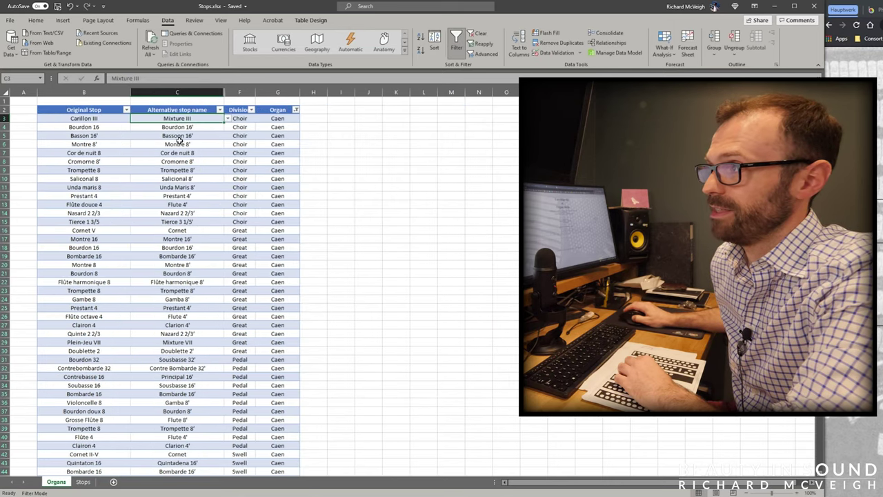
pyautogui.click(190, 92)
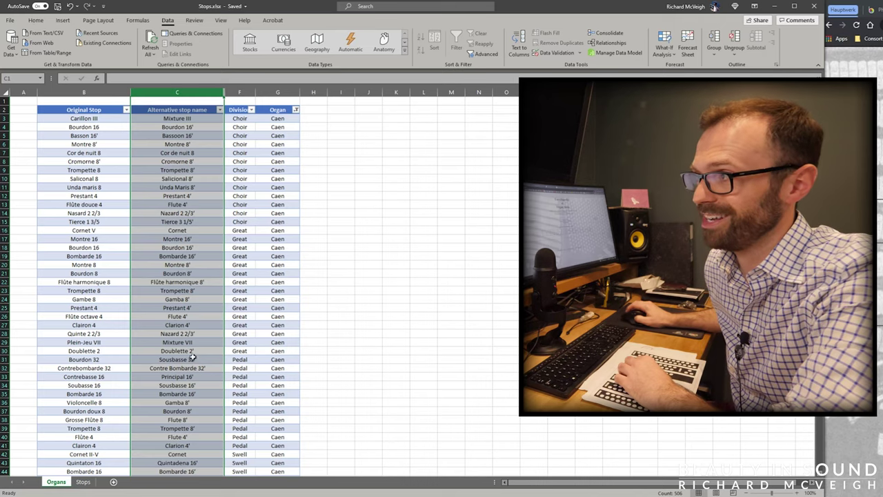
# Trace the COUNTIF criterion to the Bazuin 32' name on the Stops sheet, and return to the Organs sheet's alternative names
pyautogui.click(83, 482)
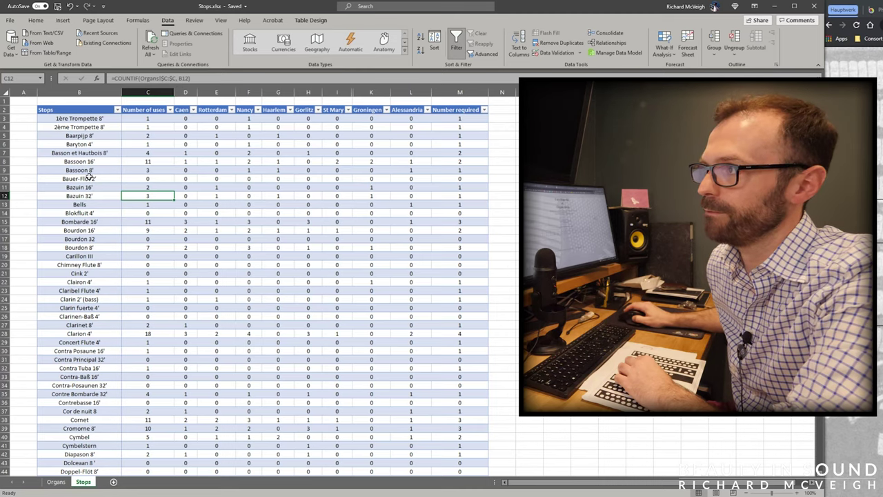
pyautogui.click(88, 196)
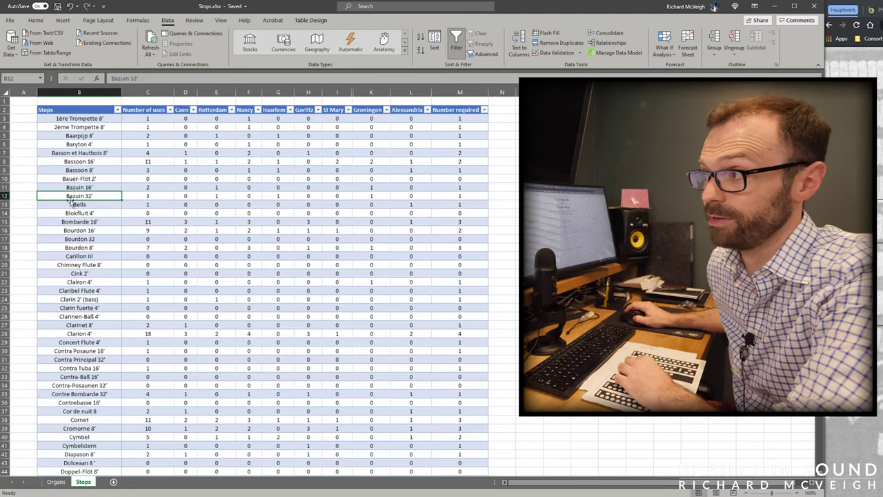
pyautogui.click(147, 197)
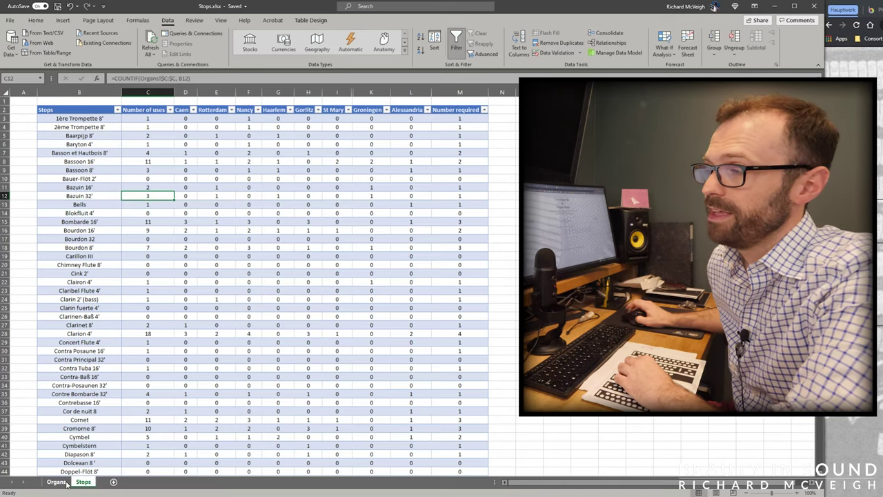
pyautogui.click(67, 483)
pyautogui.click(144, 258)
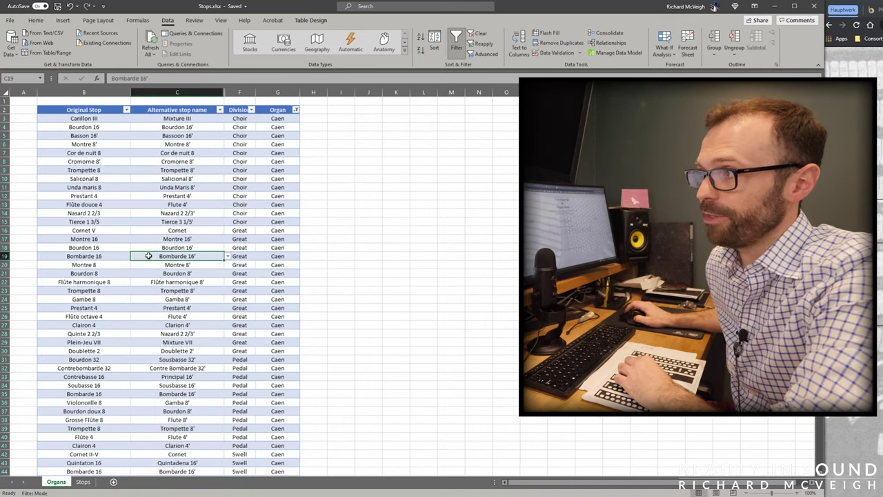